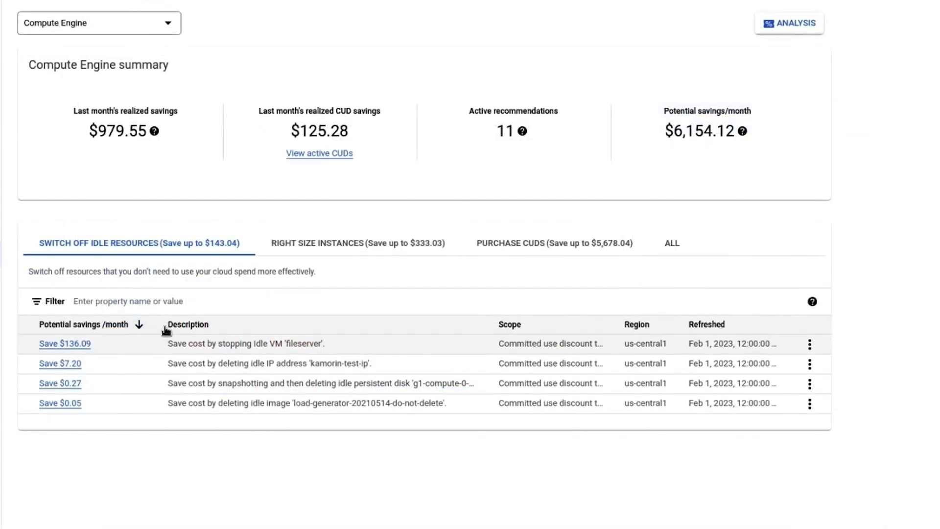
# - Show right-sizing recommendations, then the five committed-use discount purchases, topping at $5,306.27 monthly savings
pyautogui.click(337, 245)
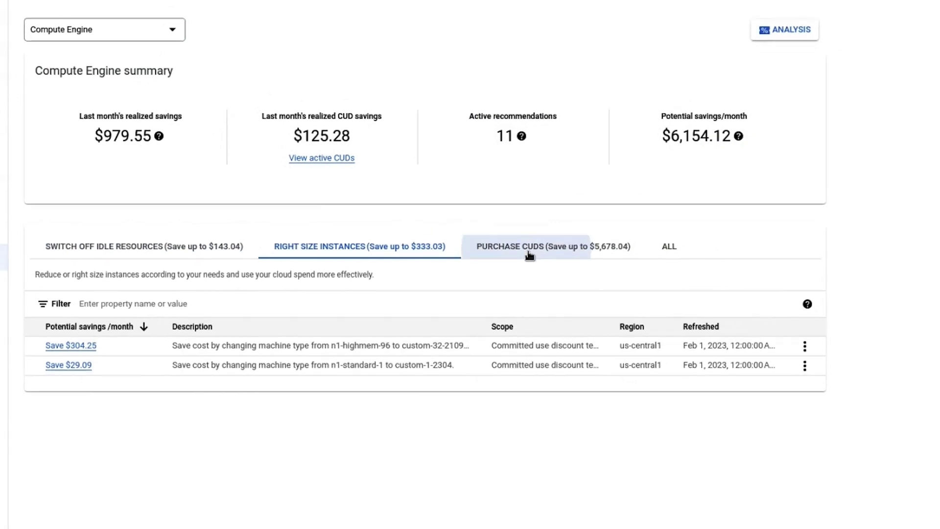
pyautogui.click(529, 250)
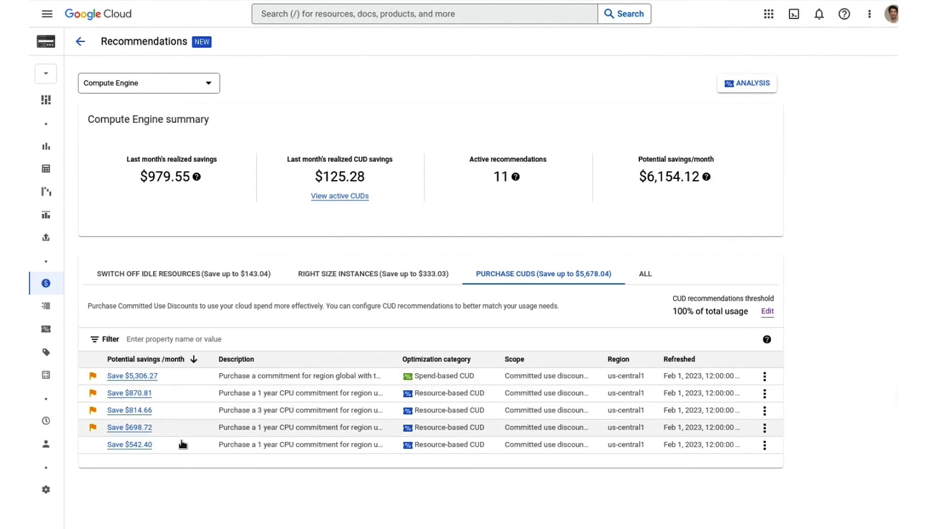
# - Open the $5,306.27 commitment recommendation and compare its flexible versus resource-based tradeoffs
pyautogui.click(140, 375)
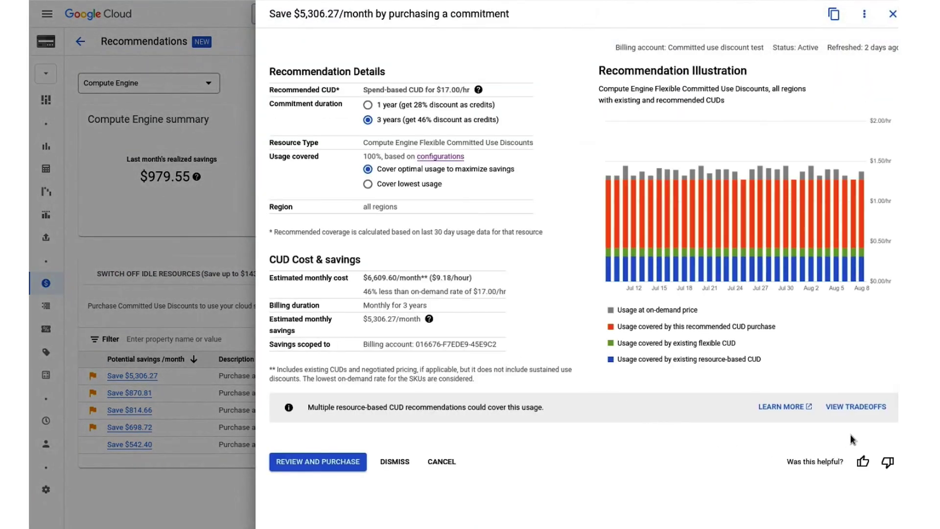
pyautogui.click(860, 410)
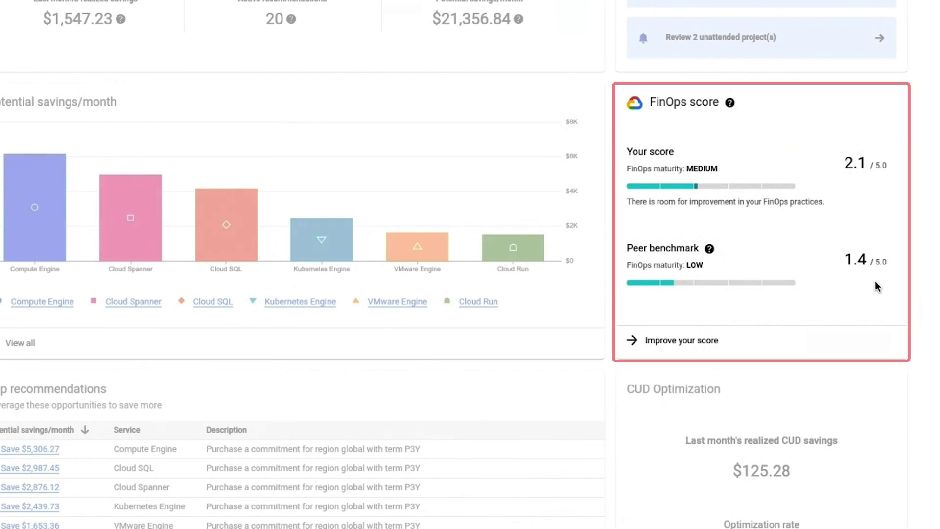
pyautogui.click(637, 323)
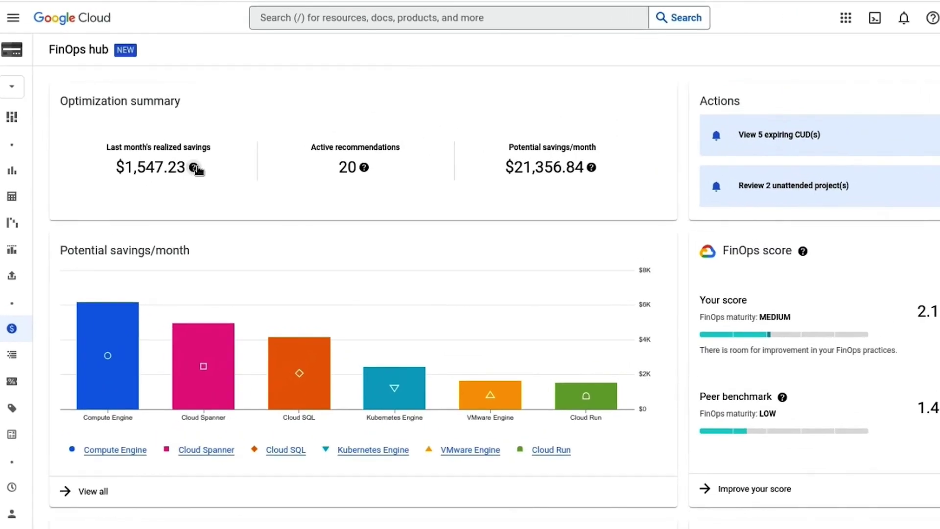
pyautogui.click(194, 168)
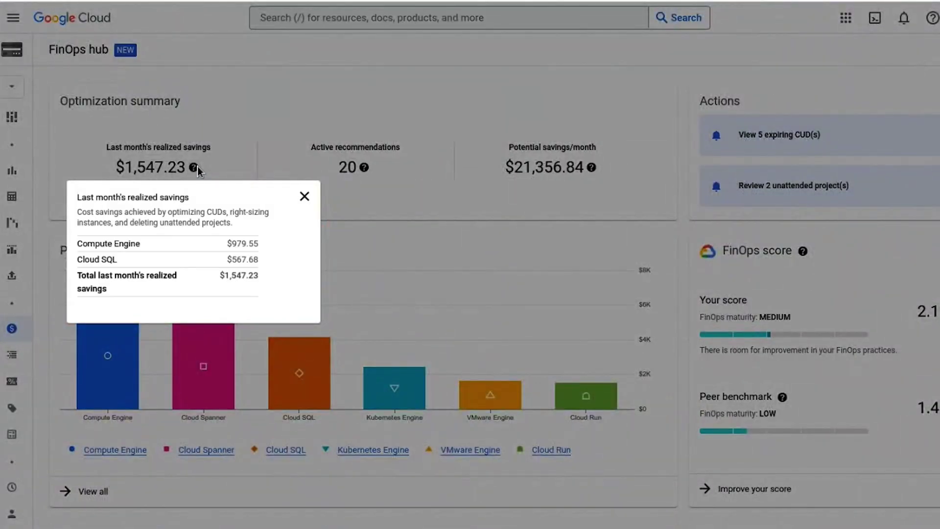
pyautogui.click(196, 168)
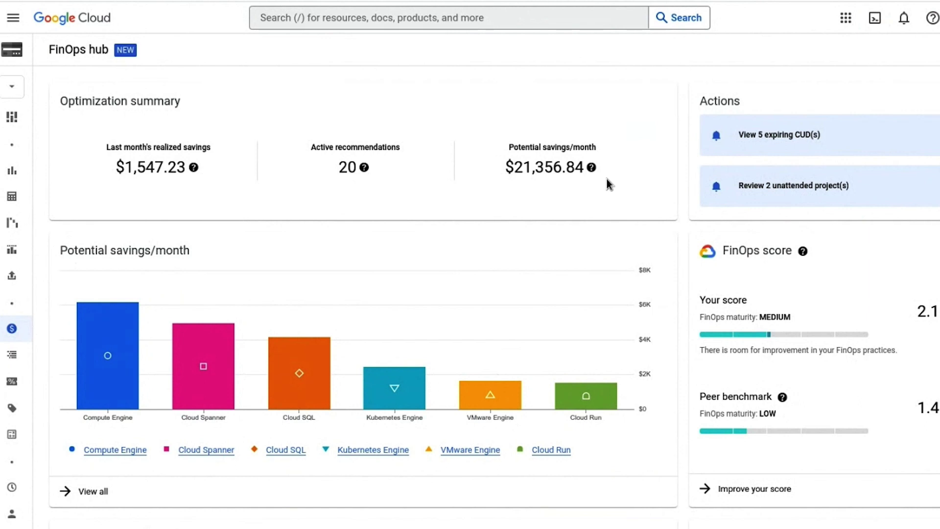
pyautogui.click(591, 168)
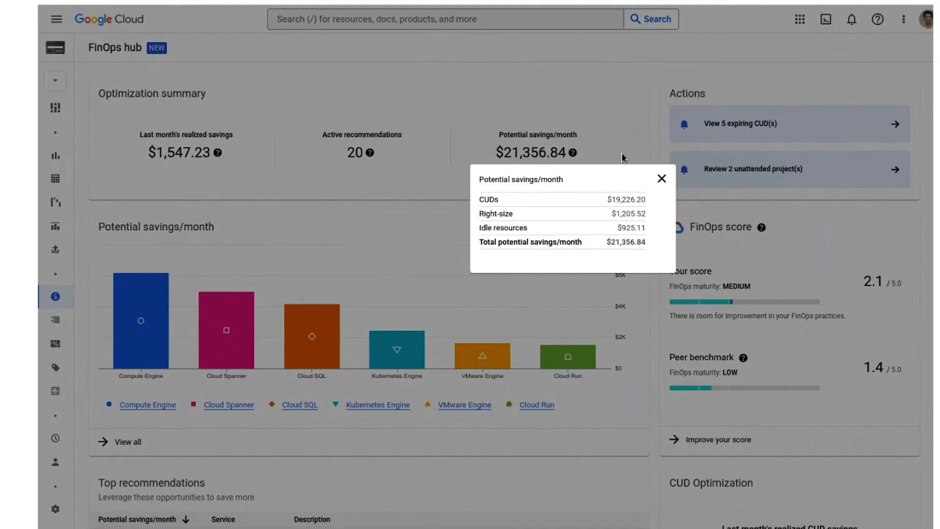
pyautogui.click(647, 168)
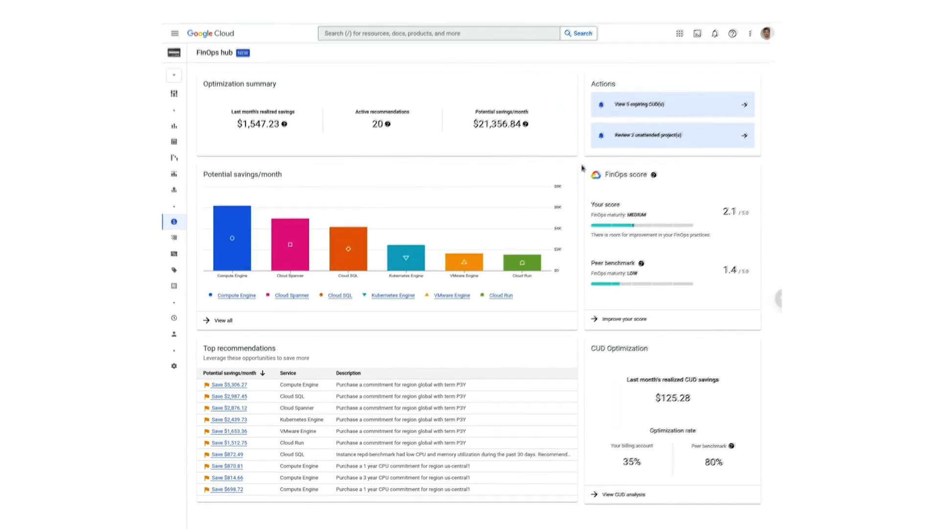